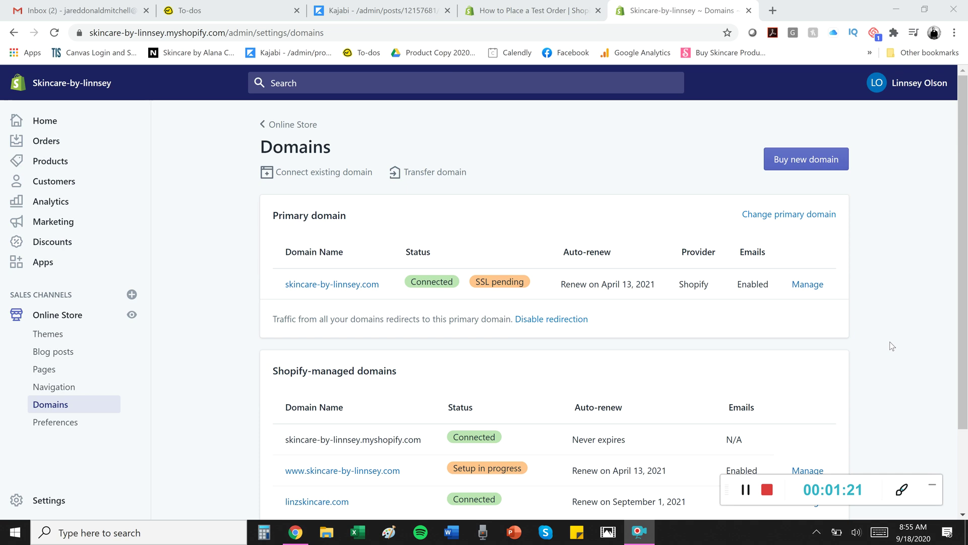
Step: Go back from the Domains page to the store's admin Settings overview
key(alt+Left)
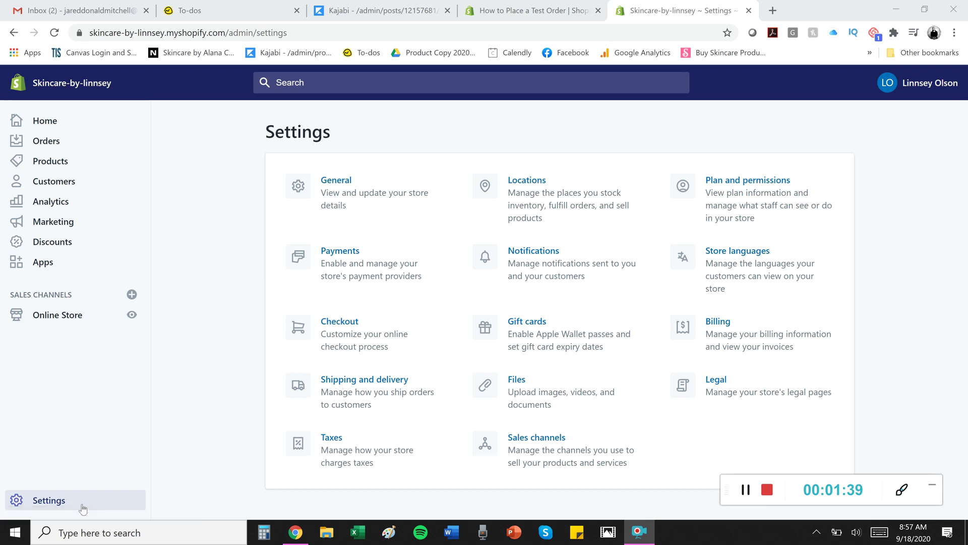
Step: Open the Shopify Payments settings from the Payments providers page
click(379, 267)
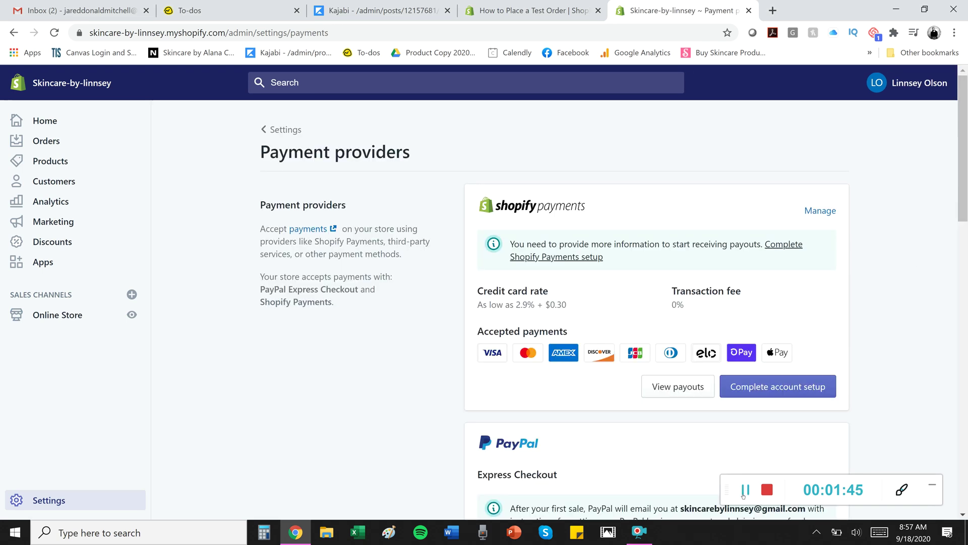
click(784, 387)
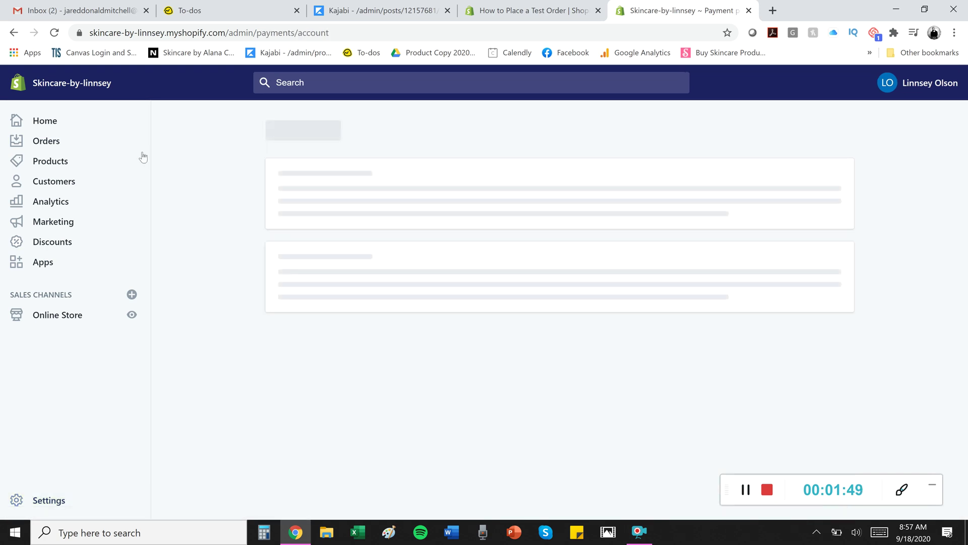
click(13, 33)
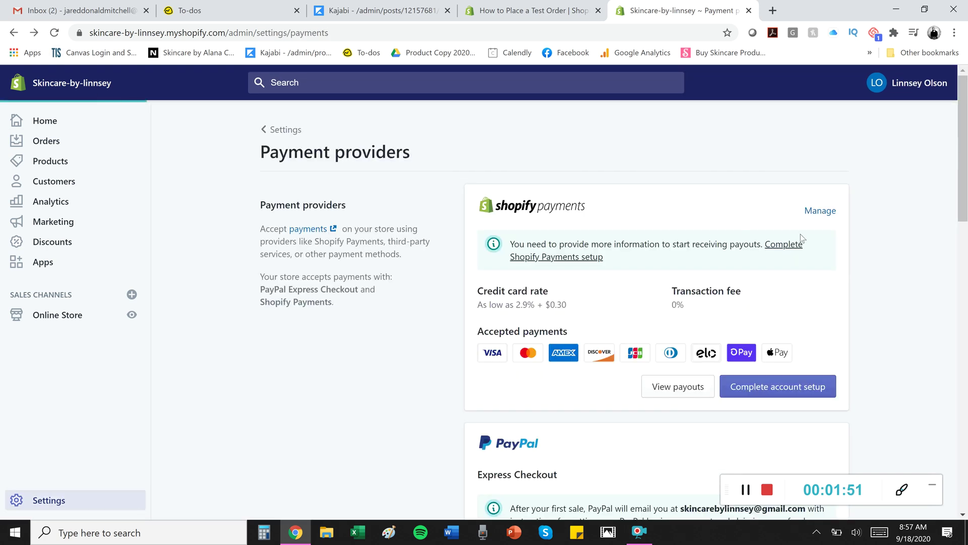
click(818, 209)
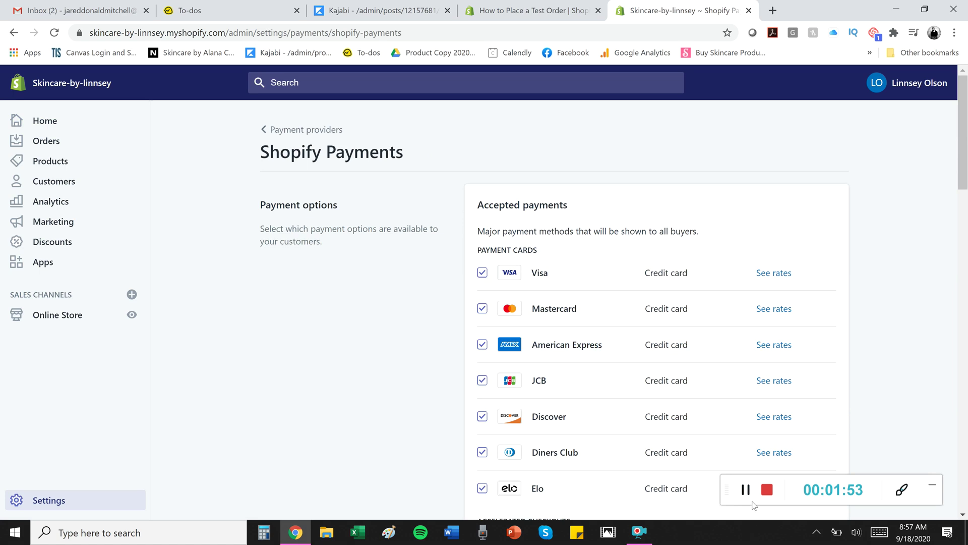
scroll(807, 353, down, 9)
scroll(807, 353, down, 12)
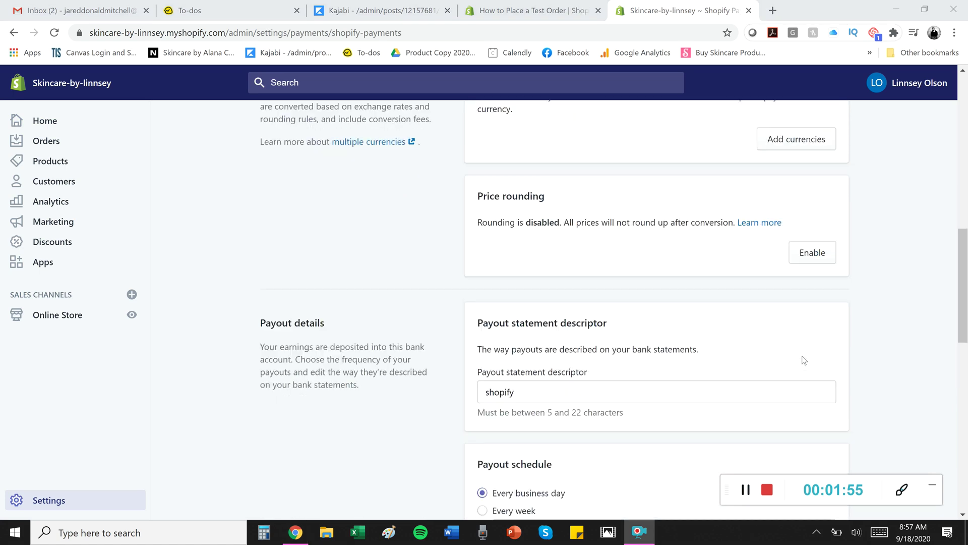
scroll(803, 364, down, 3)
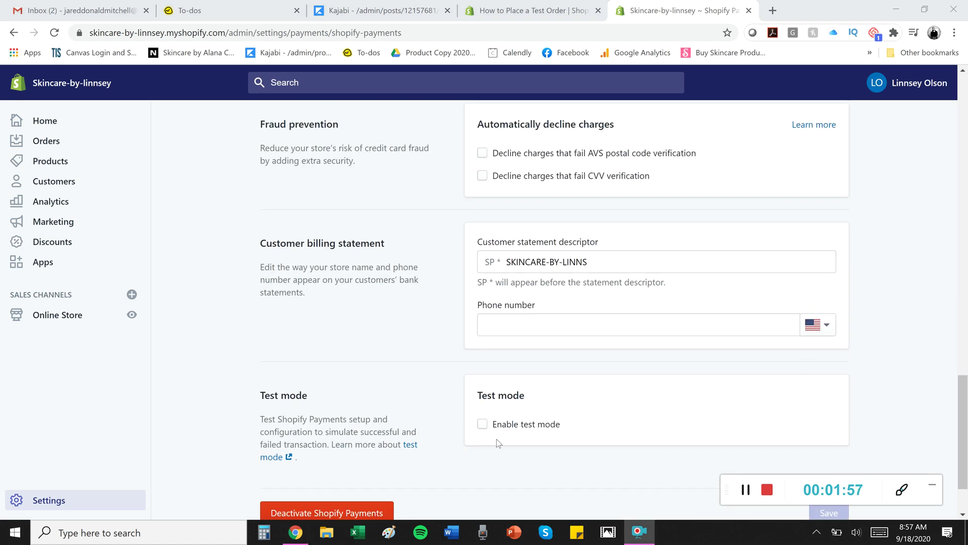
Step: Enable Shopify Payments test mode and save the payment settings
click(483, 425)
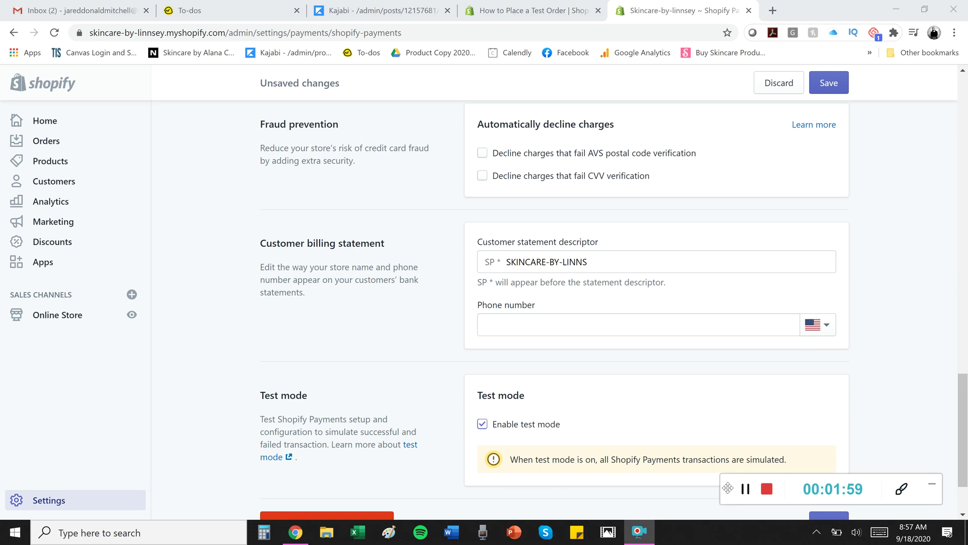
scroll(854, 434, down, 1)
click(824, 459)
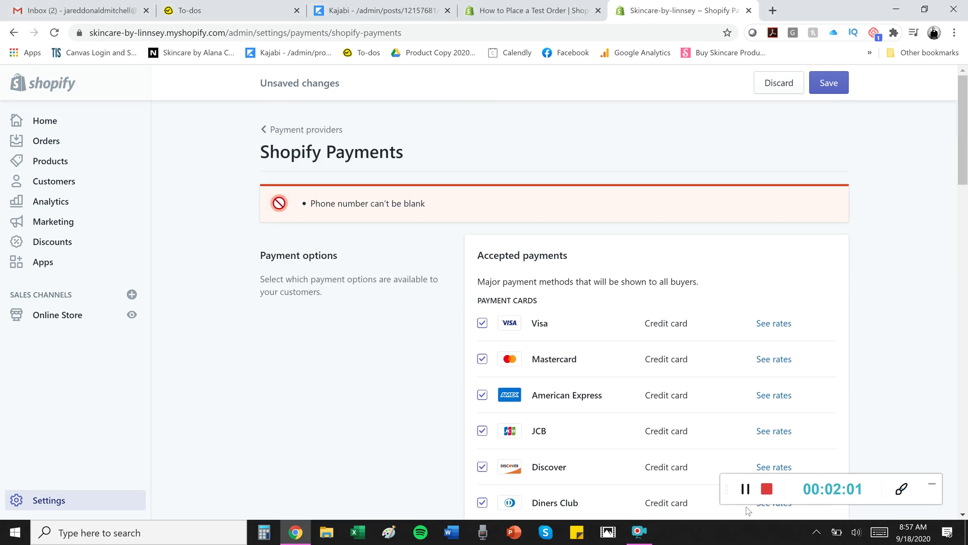
scroll(737, 361, down, 9)
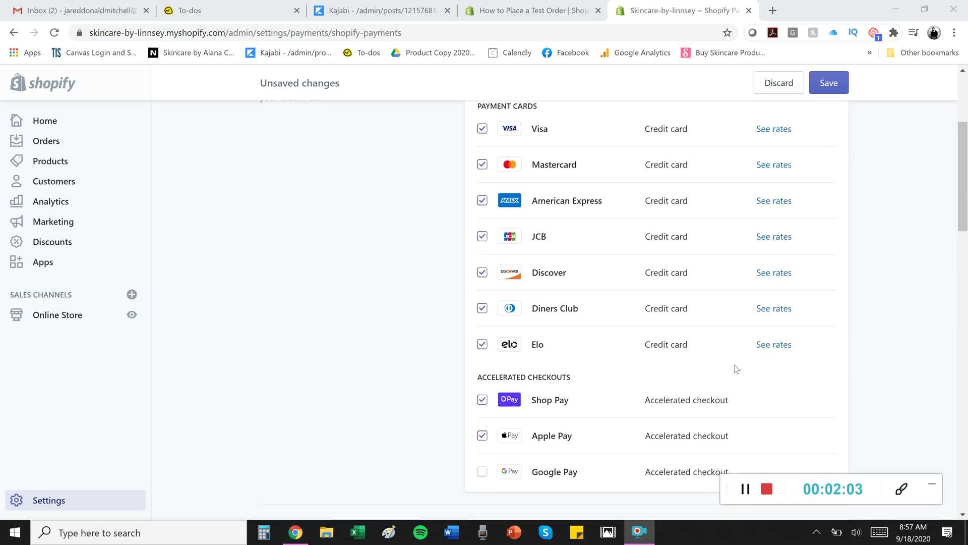
scroll(736, 373, down, 10)
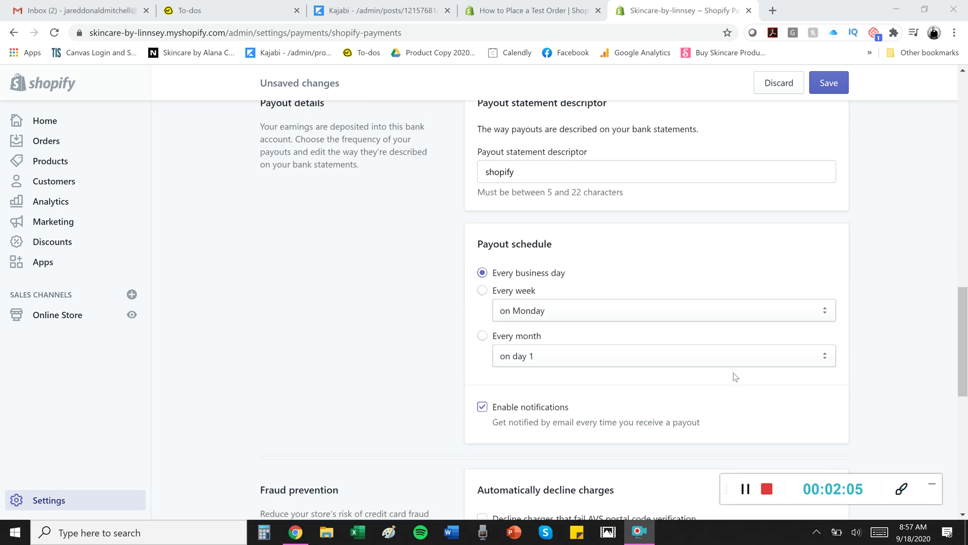
scroll(807, 444, down, 5)
click(829, 446)
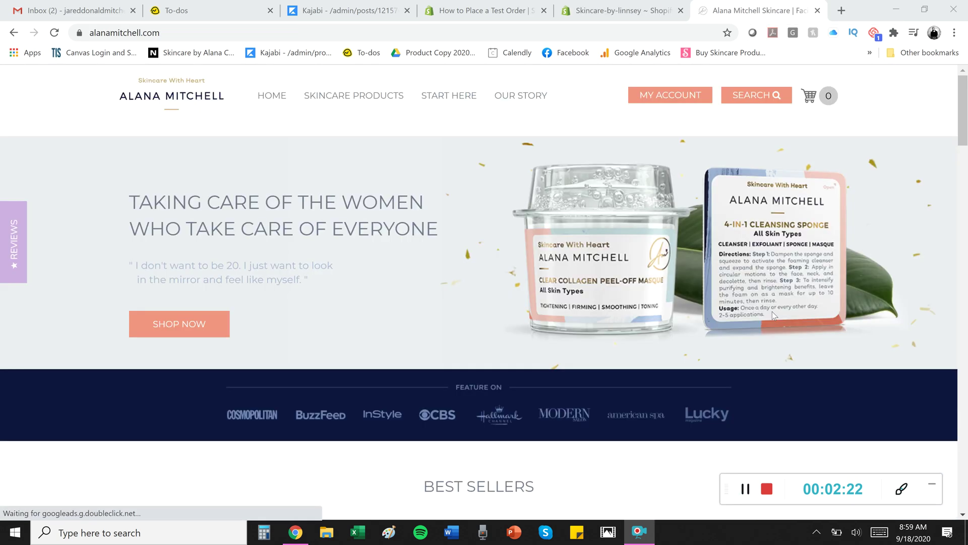
Step: Add the 4-in-1 Cleansing Sponge and Micro Dissolvable Roller to the cart, subtotal $106.00
scroll(646, 289, down, 8)
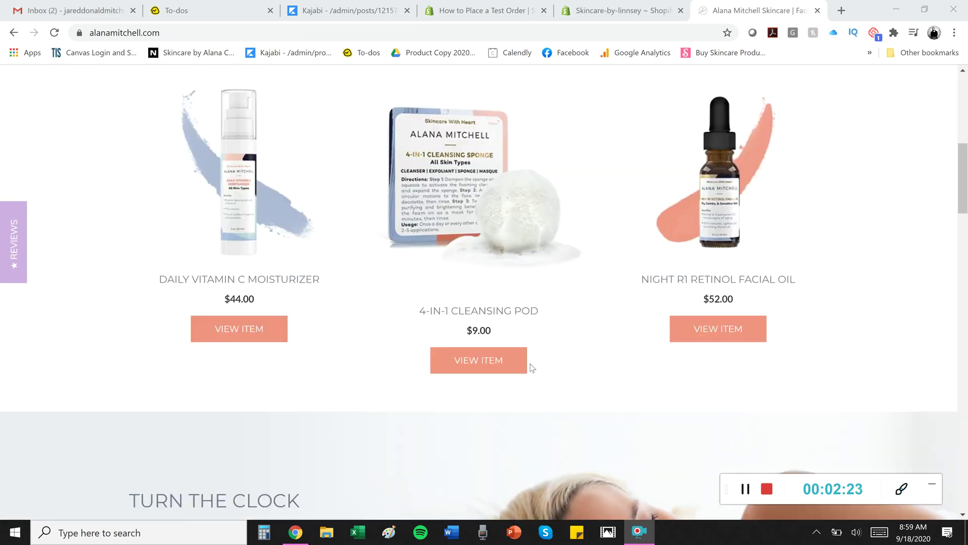
click(509, 356)
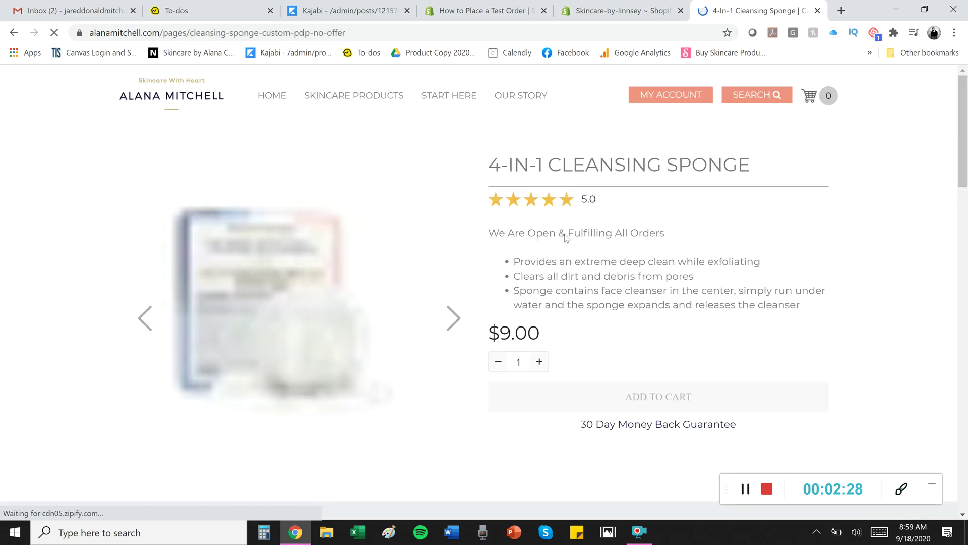
scroll(657, 335, down, 3)
click(660, 312)
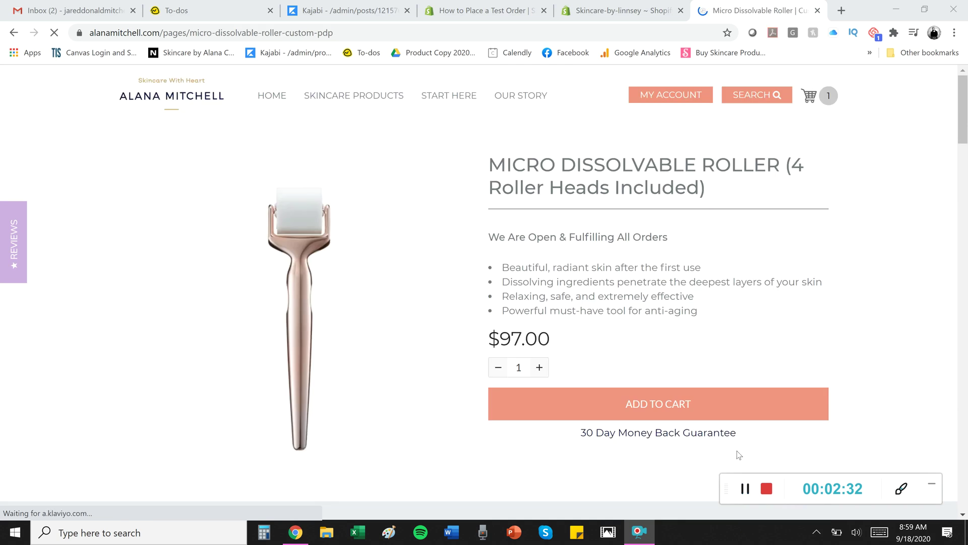
click(726, 417)
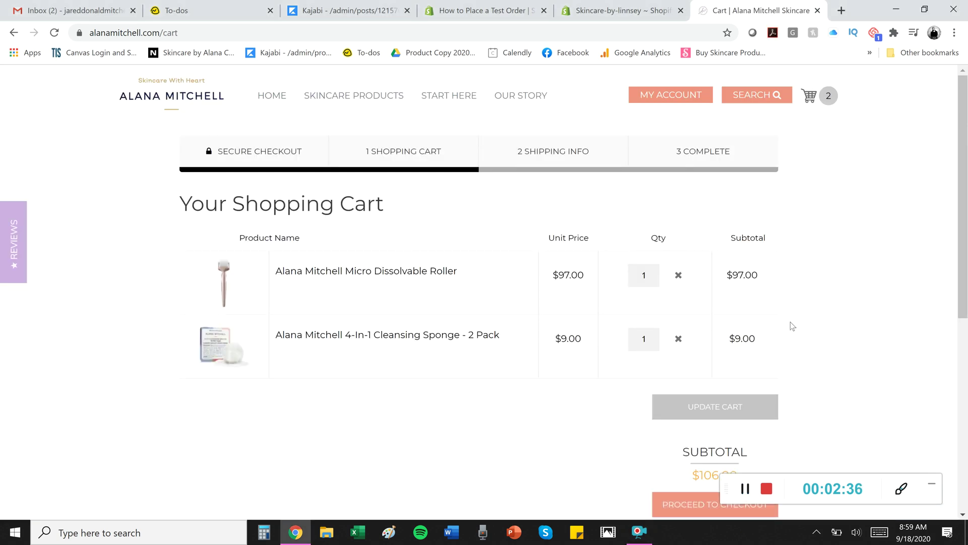
scroll(791, 325, down, 3)
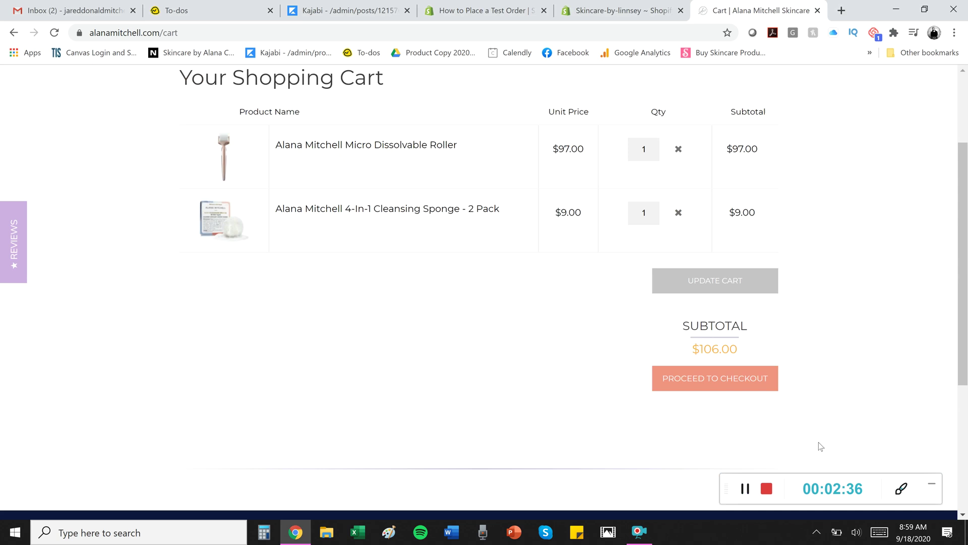
Step: Check out the two-item cart through shipping, keeping Standard Shipping at $4.95
click(720, 381)
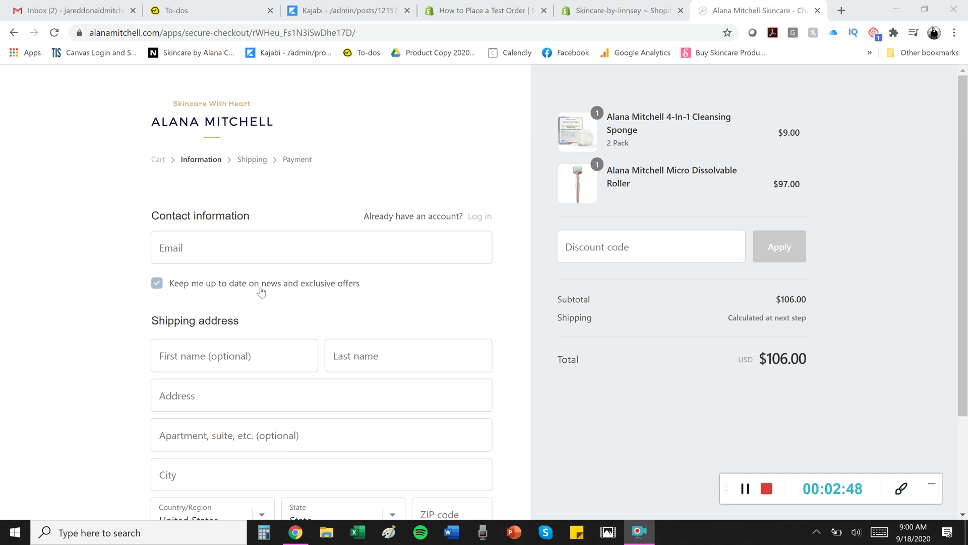
scroll(261, 291, down, 3)
scroll(262, 291, up, 3)
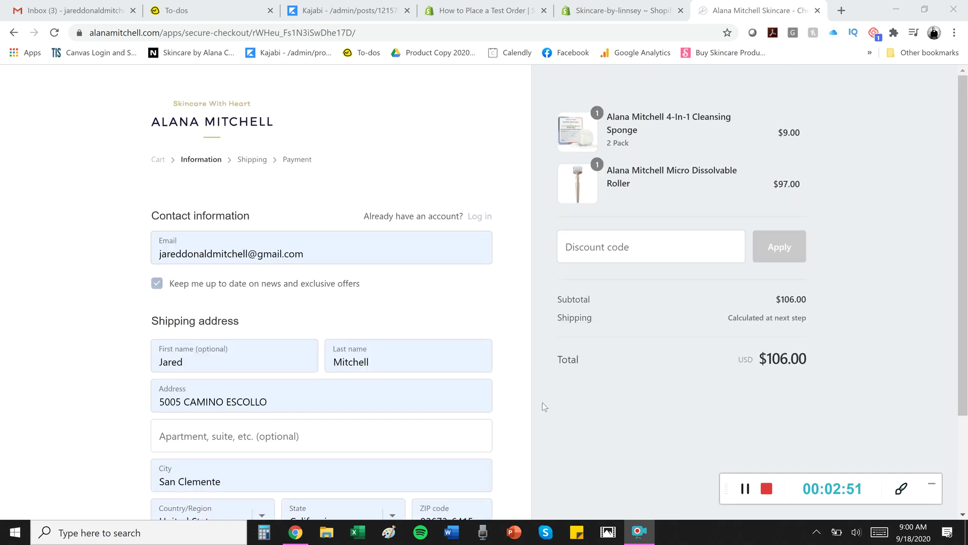
scroll(543, 405, down, 1)
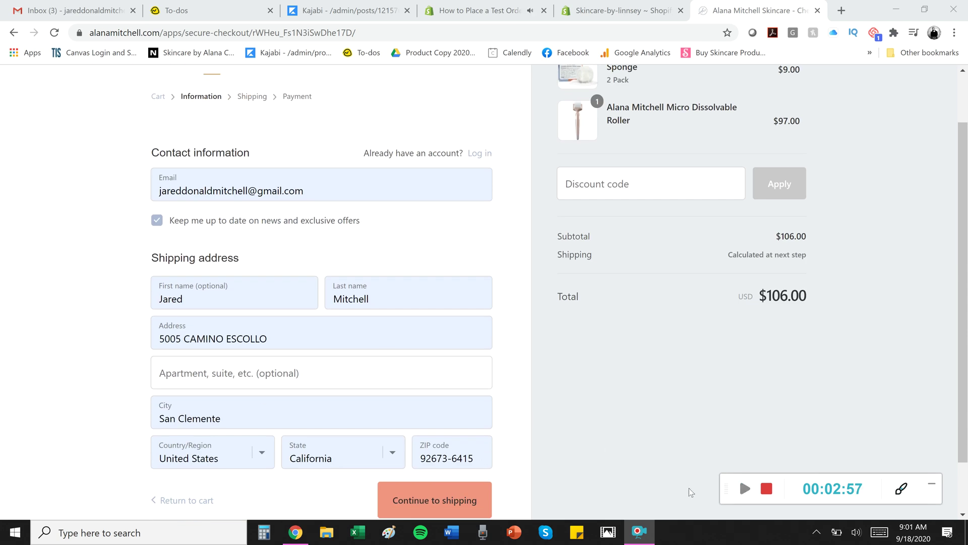
click(421, 494)
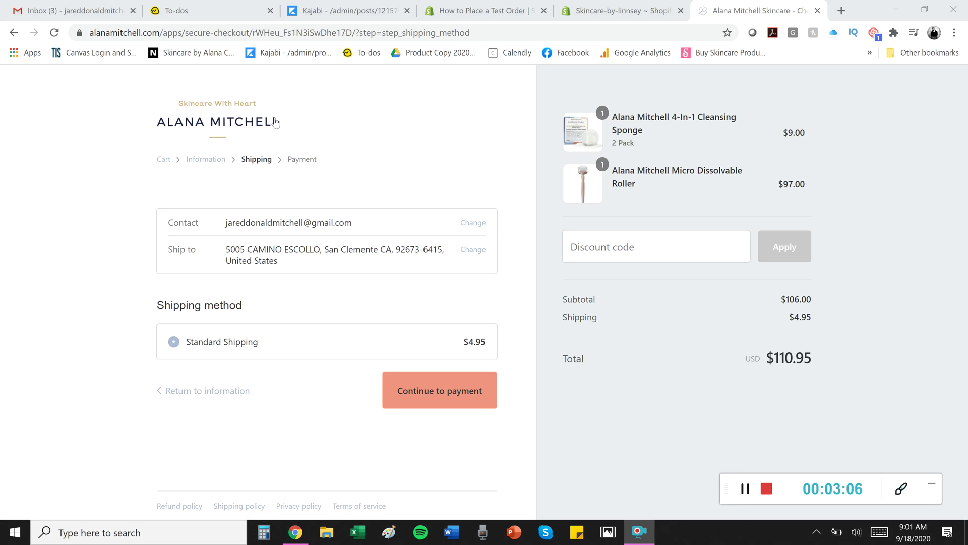
click(414, 389)
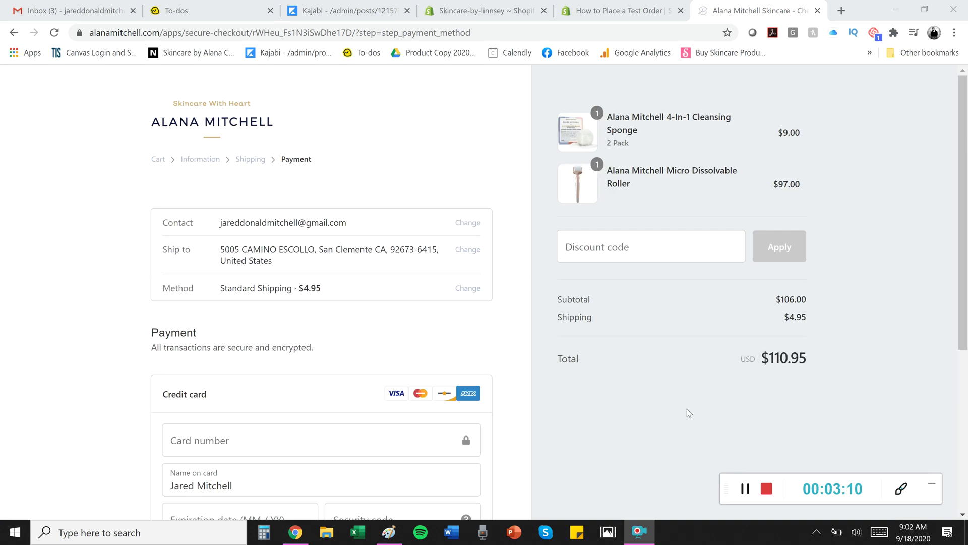
Step: Bring up the table of Shopify test card numbers, then return to the checkout payment page
scroll(640, 376, down, 3)
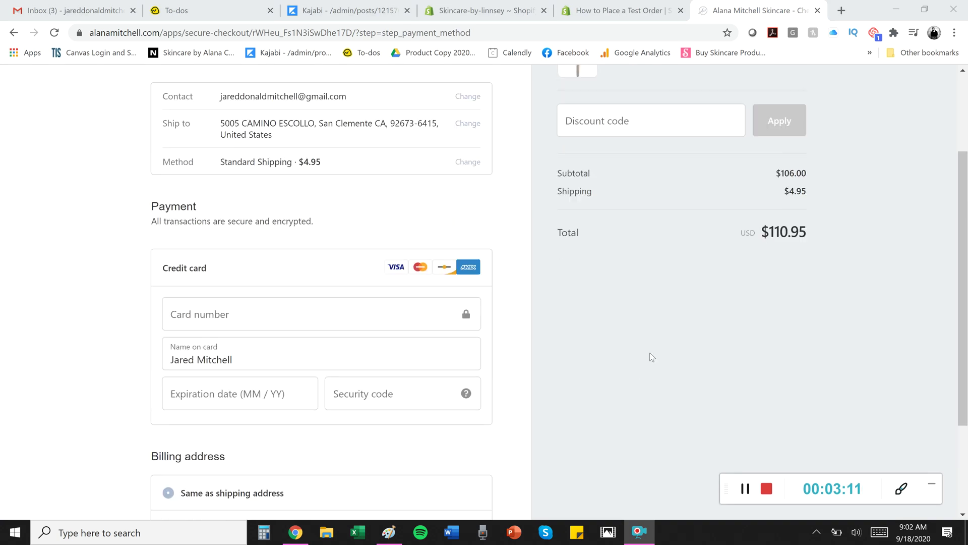
click(388, 532)
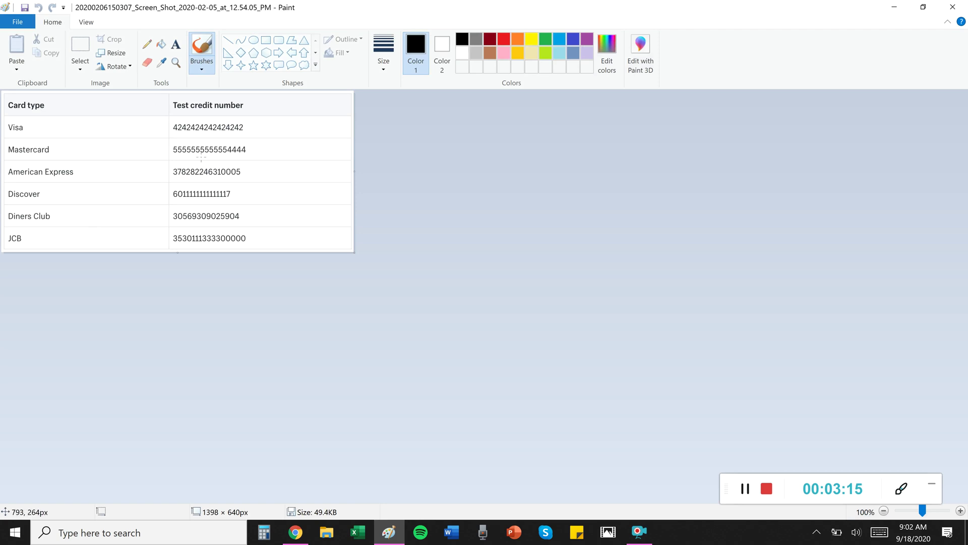
click(894, 7)
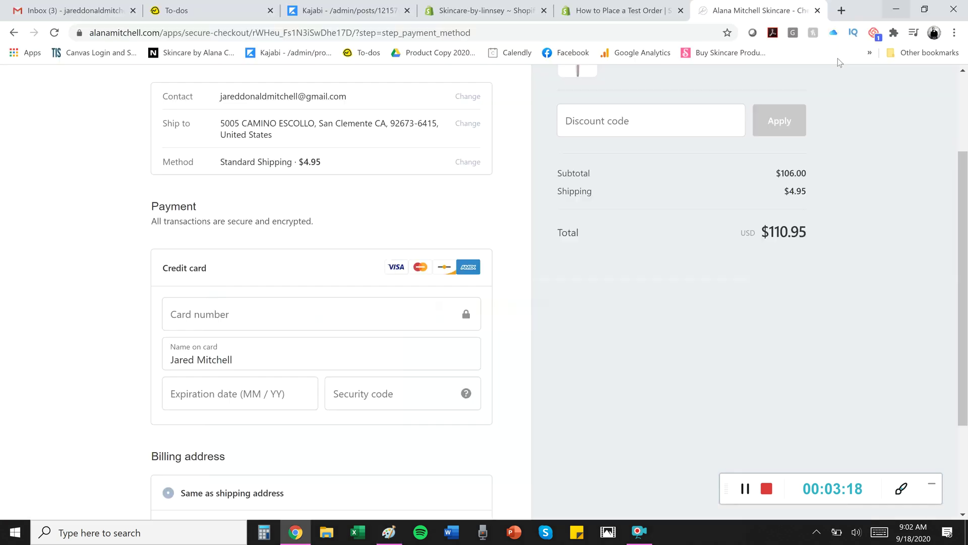
Step: Look up the test card numbers once more and go back to the checkout
scroll(334, 353, down, 1)
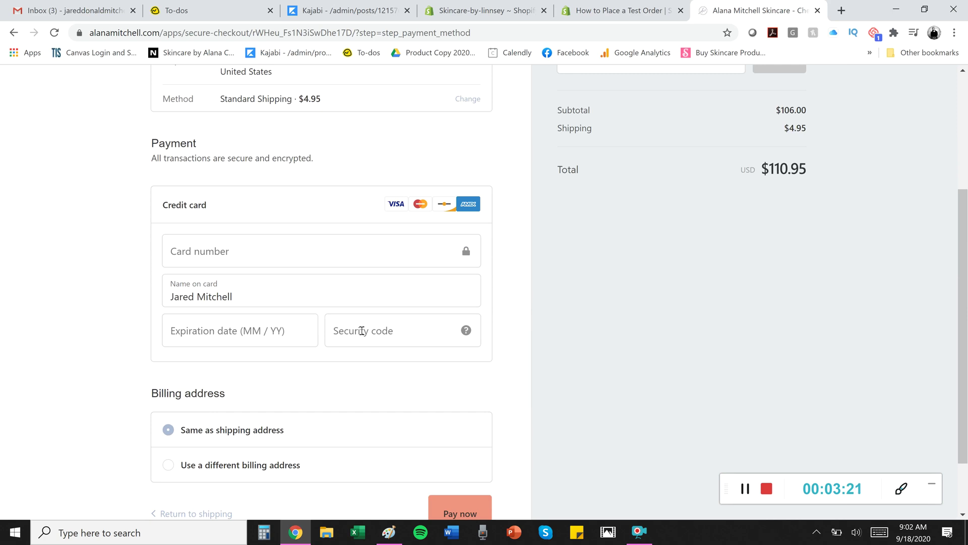
scroll(376, 331, down, 1)
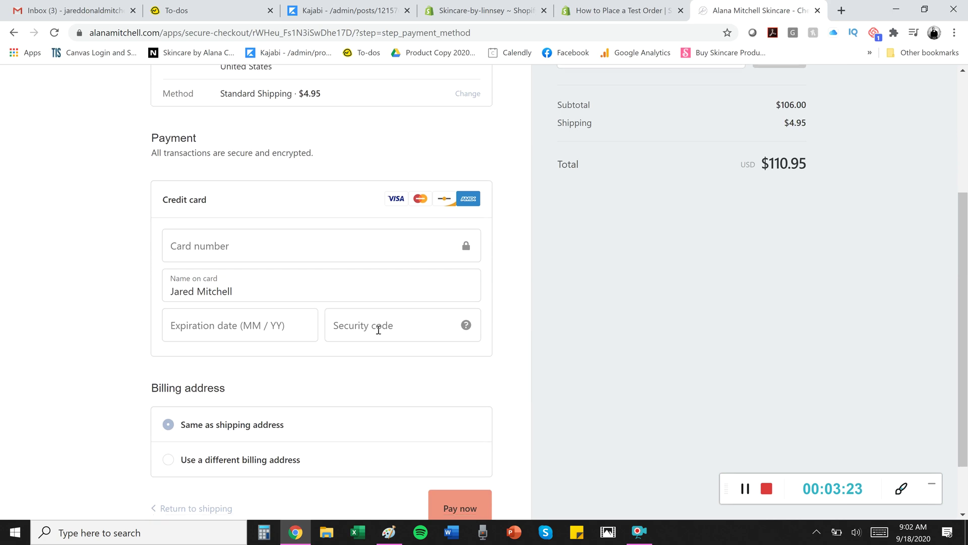
scroll(378, 329, up, 5)
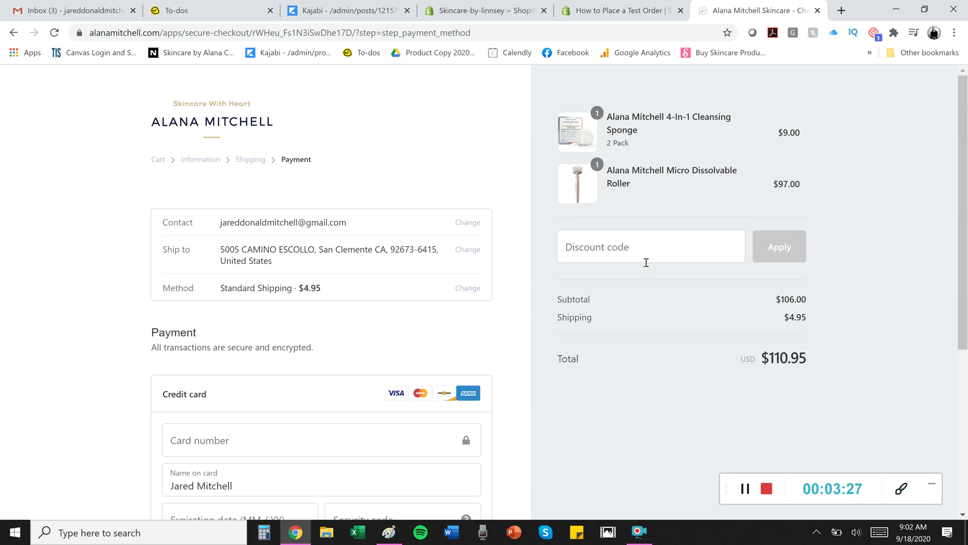
scroll(645, 262, down, 3)
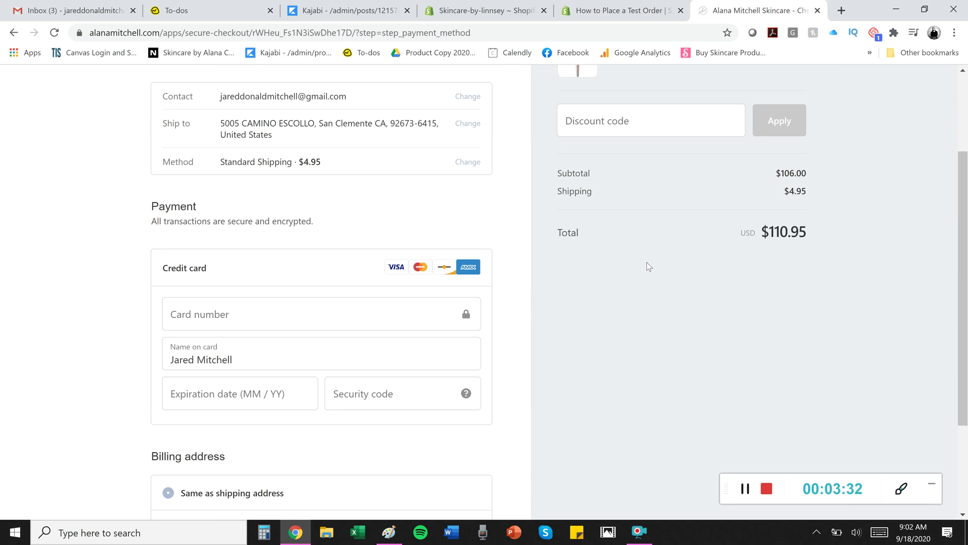
scroll(646, 262, down, 3)
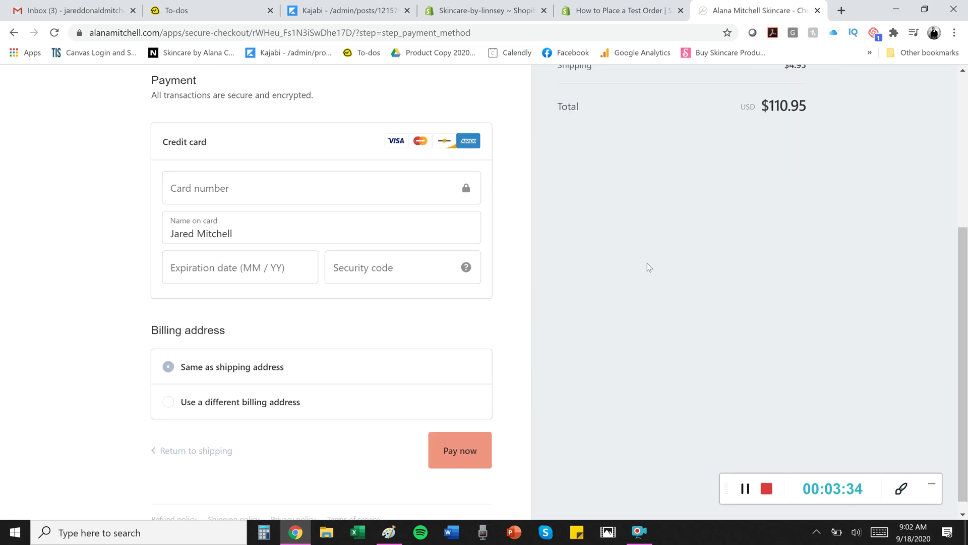
click(388, 535)
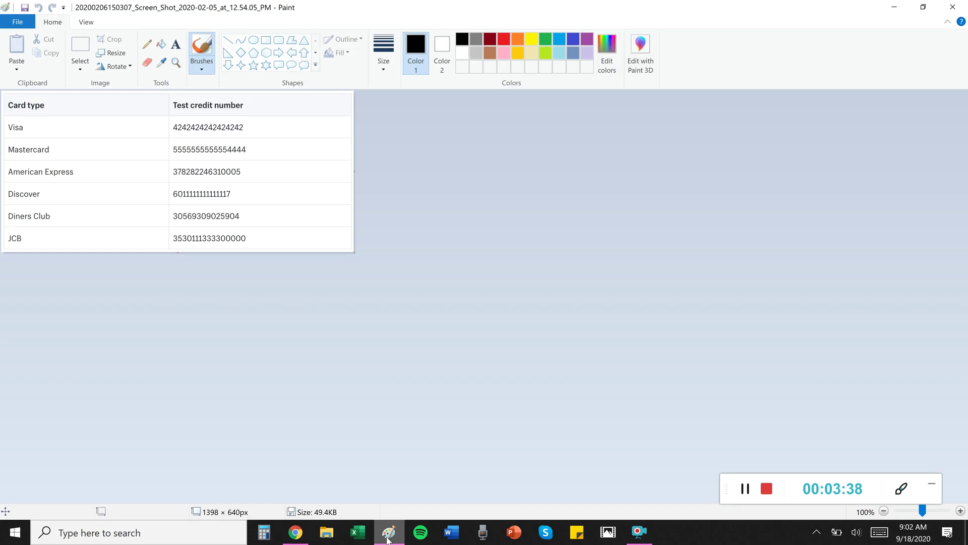
click(388, 535)
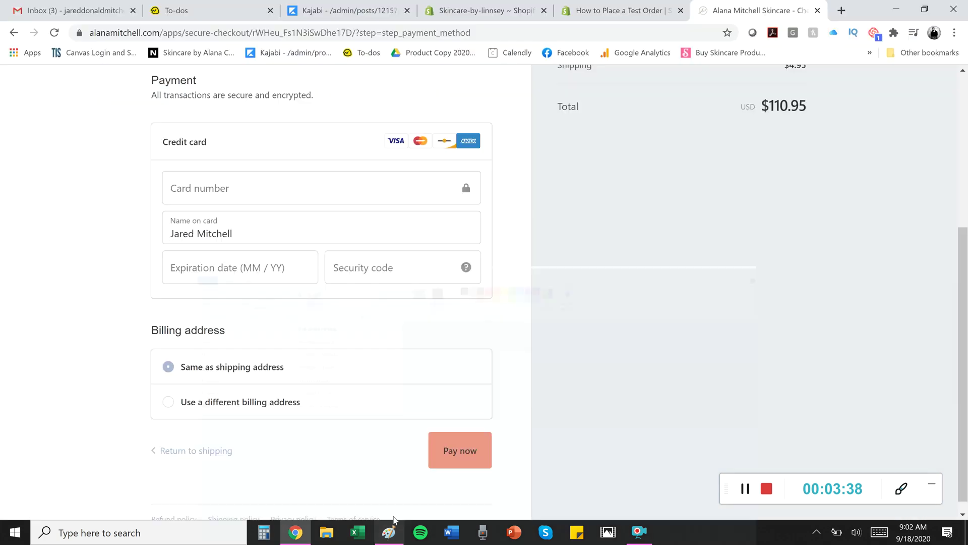
click(745, 491)
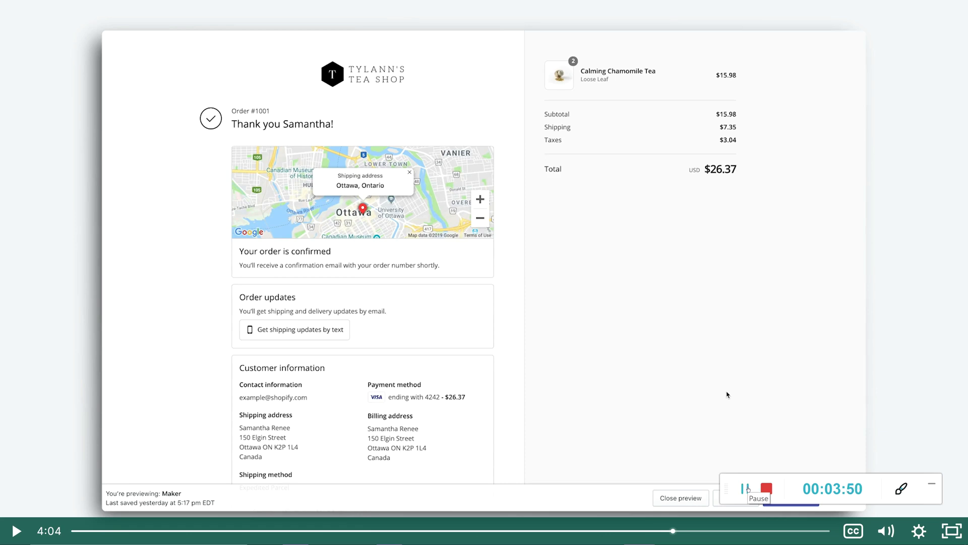
Step: Check the store's orders list, watch the test order video, then return to Shopify admin
key(alt+Tab)
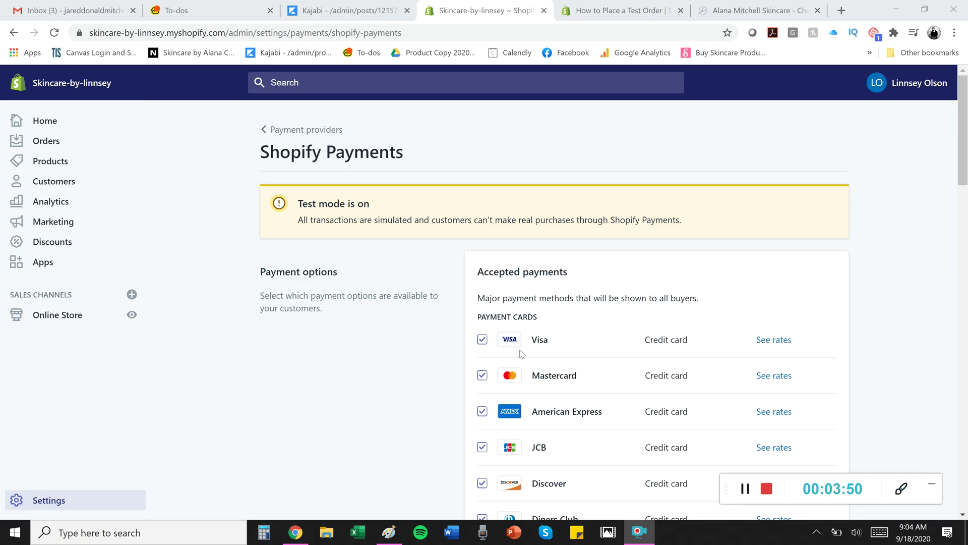
click(44, 141)
key(alt+Tab)
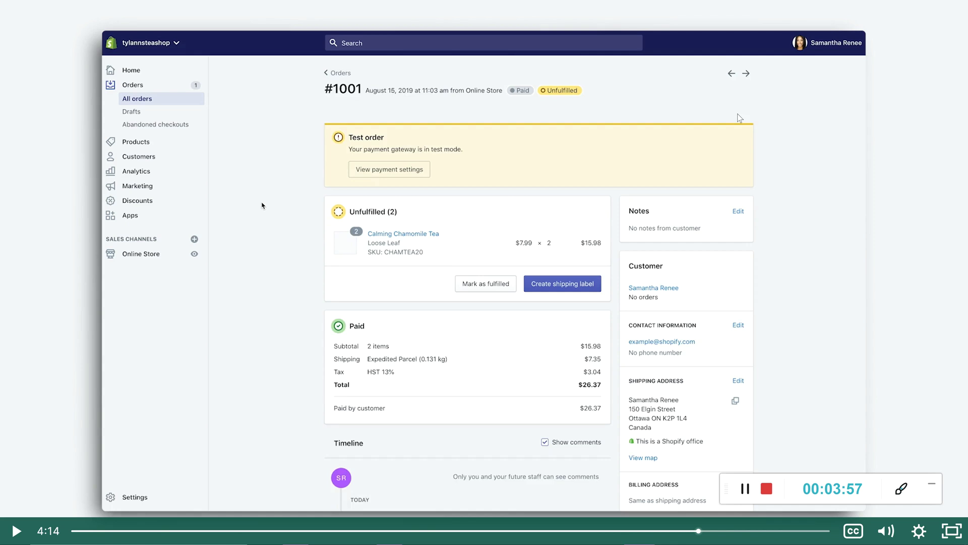
key(alt+Tab)
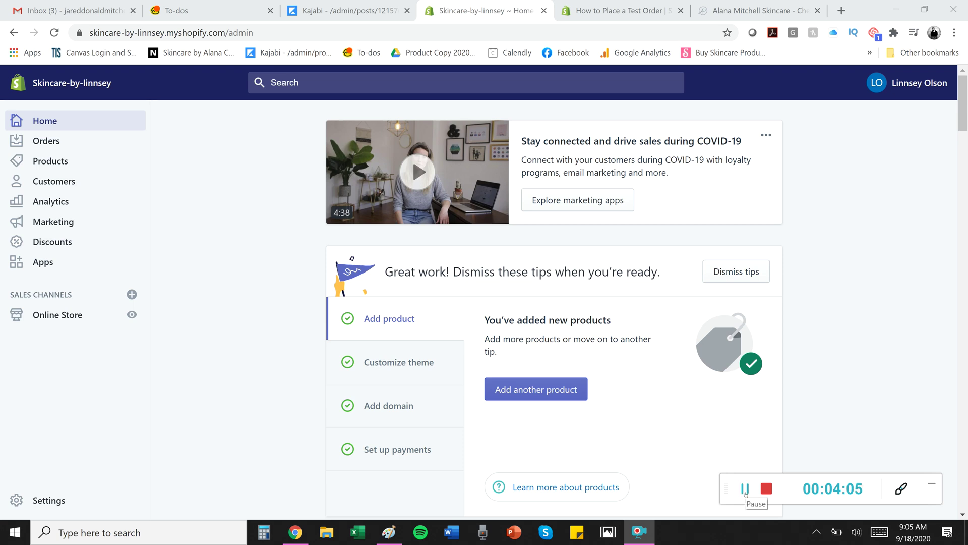
Step: In Settings > Payments > Shopify Payments, uncheck Enable test mode and save
click(20, 500)
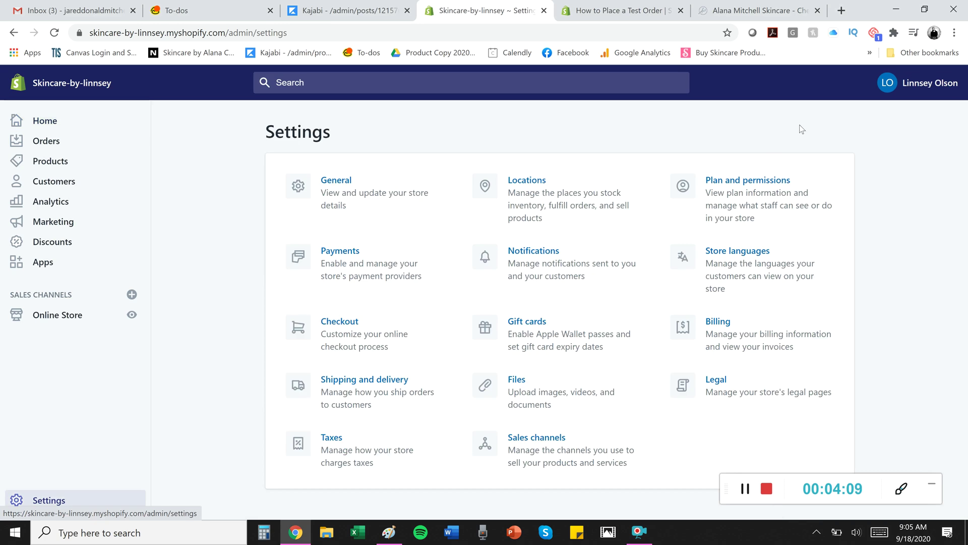
click(372, 273)
click(820, 211)
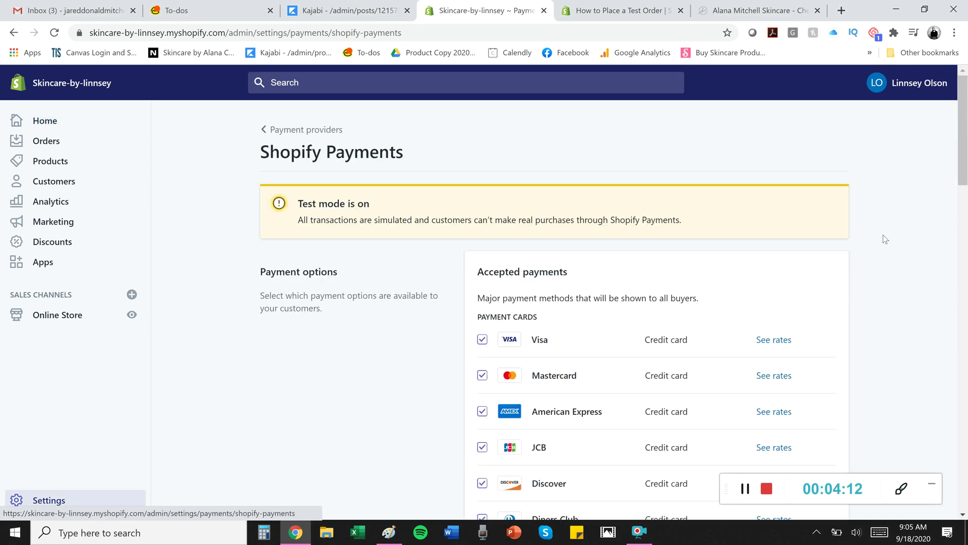
scroll(840, 264, down, 2)
scroll(840, 267, down, 20)
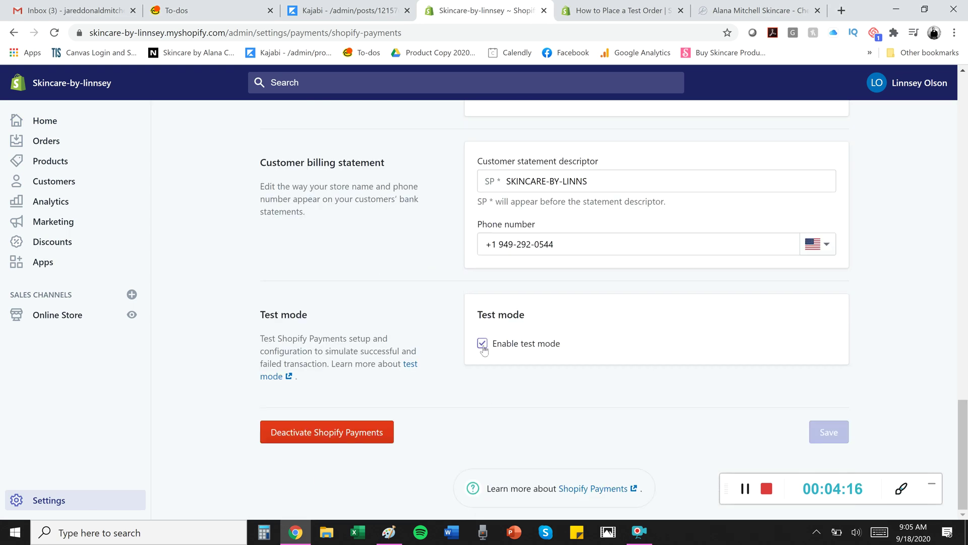
click(483, 344)
click(829, 433)
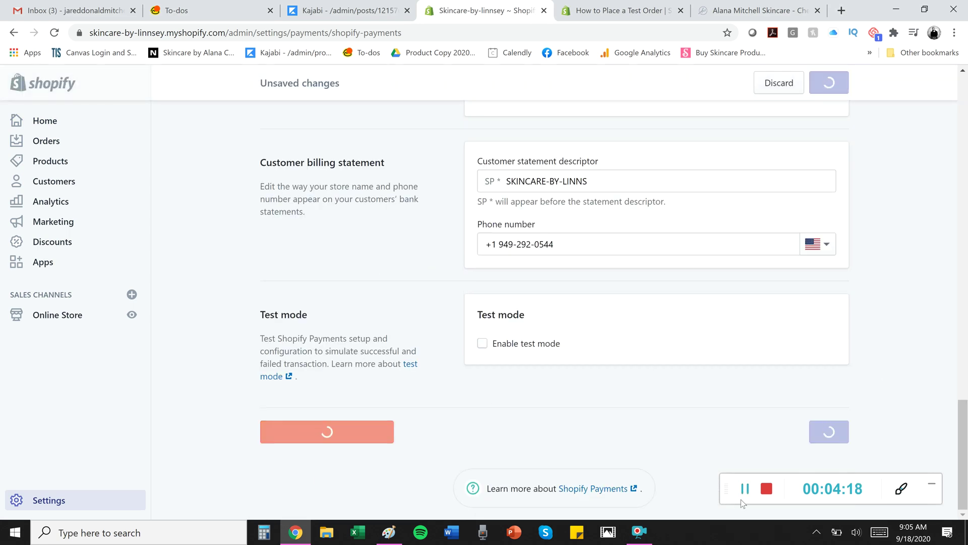